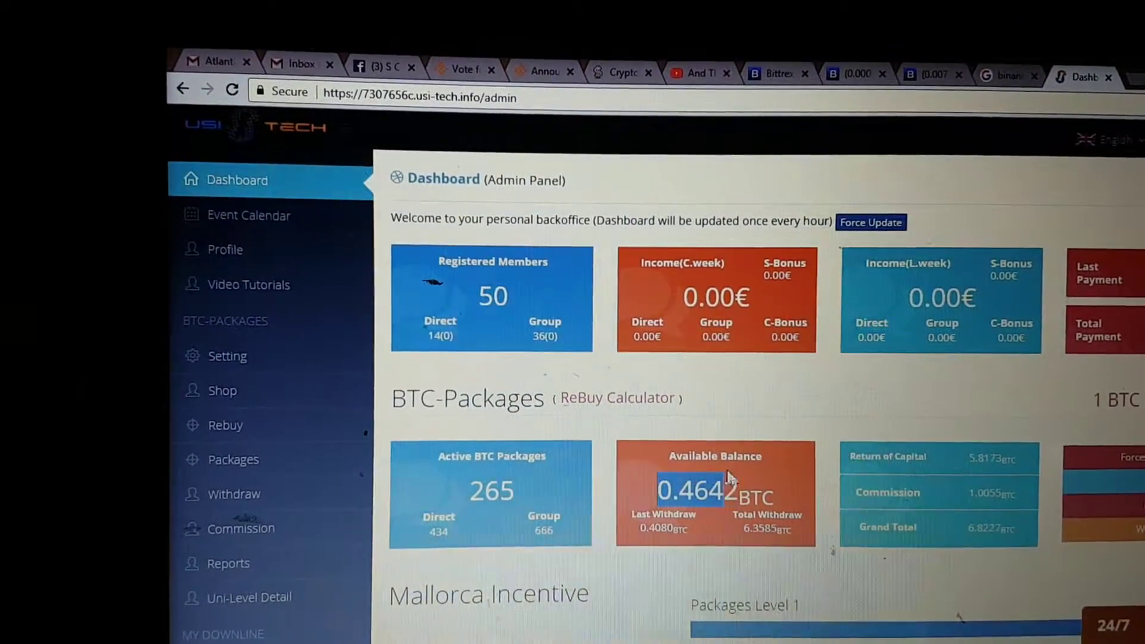
Step: Select and copy the 0.4642 BTC available balance figure from the dashboard
double_click(666, 486)
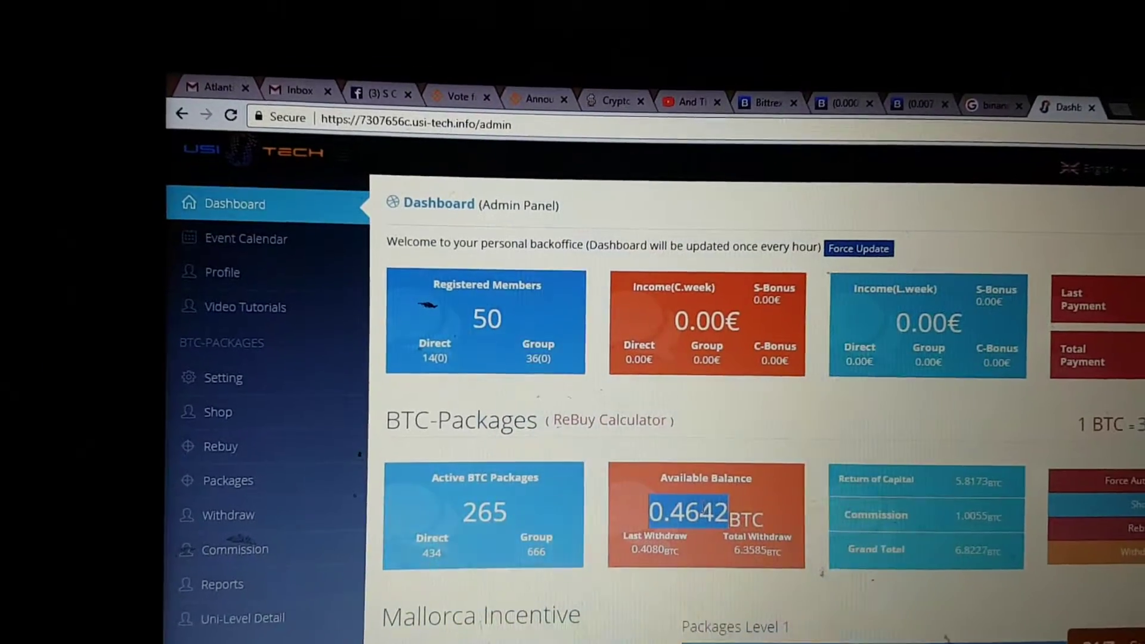
right_click(711, 491)
left_click(730, 520)
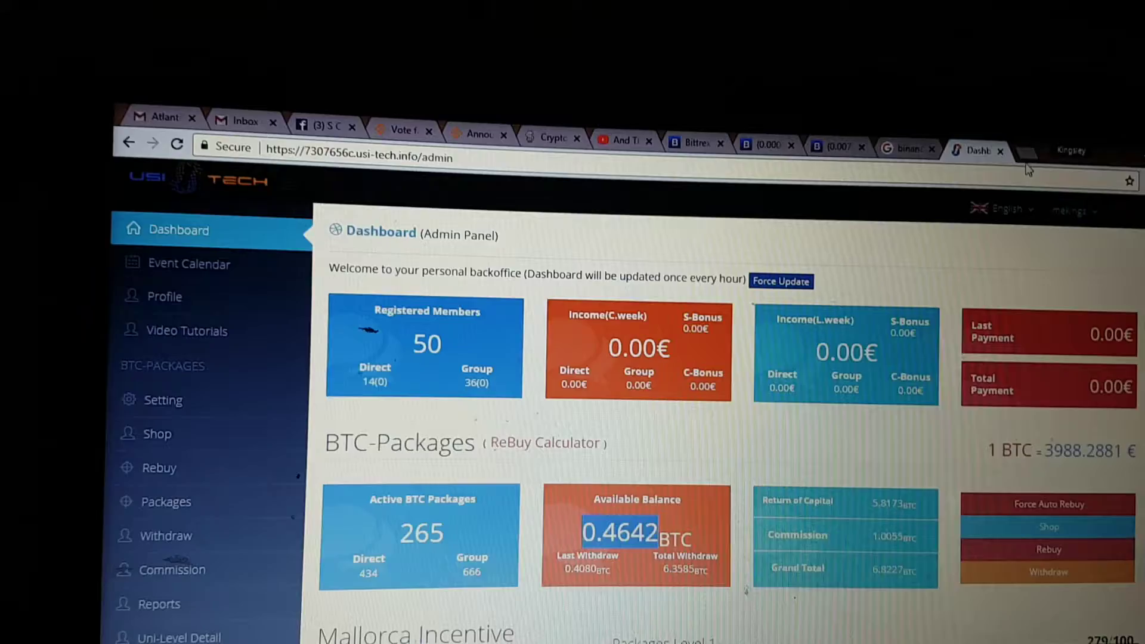
Step: In a new tab, paste 0.4642 into Google's BTC-to-USD converter, giving 2183.88 US dollars
left_click(1024, 148)
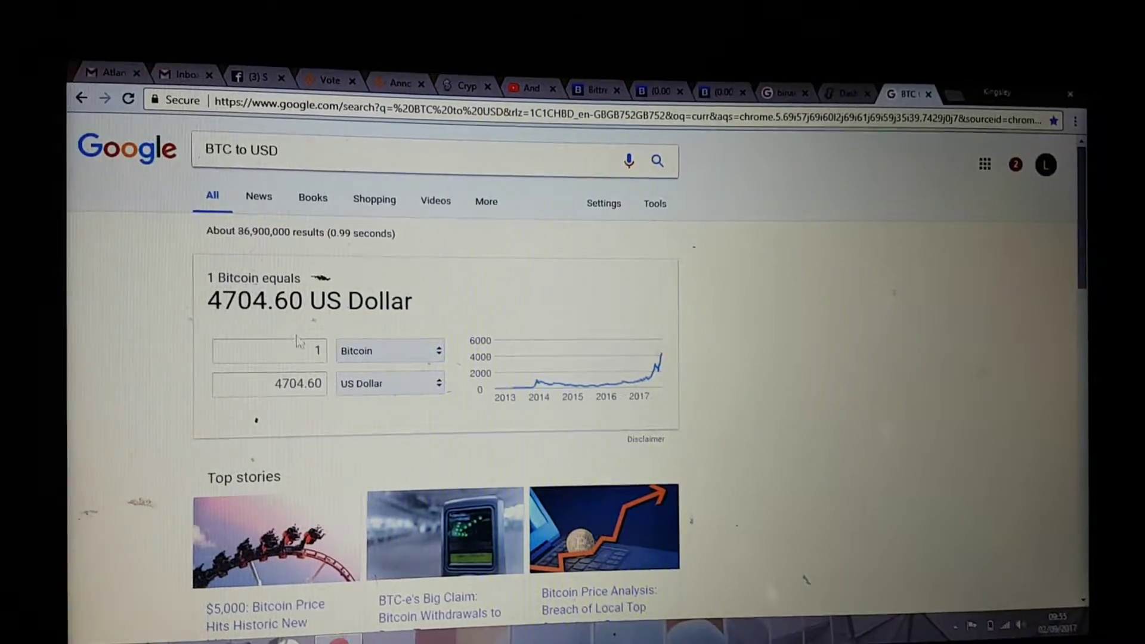
left_click(320, 351)
key("BackSpace")
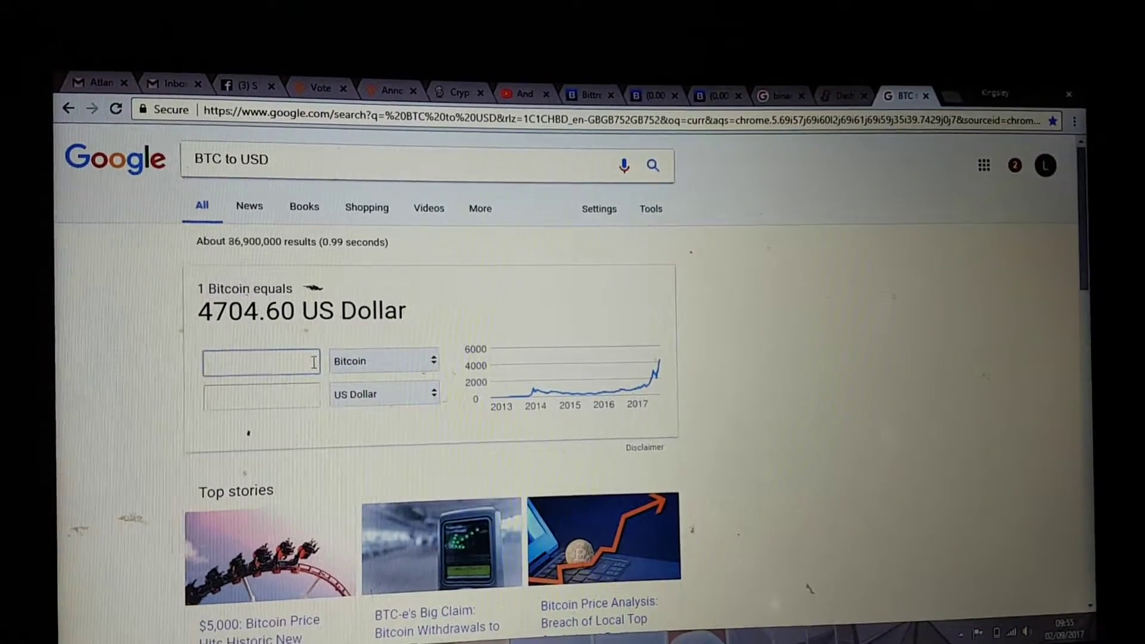
right_click(324, 374)
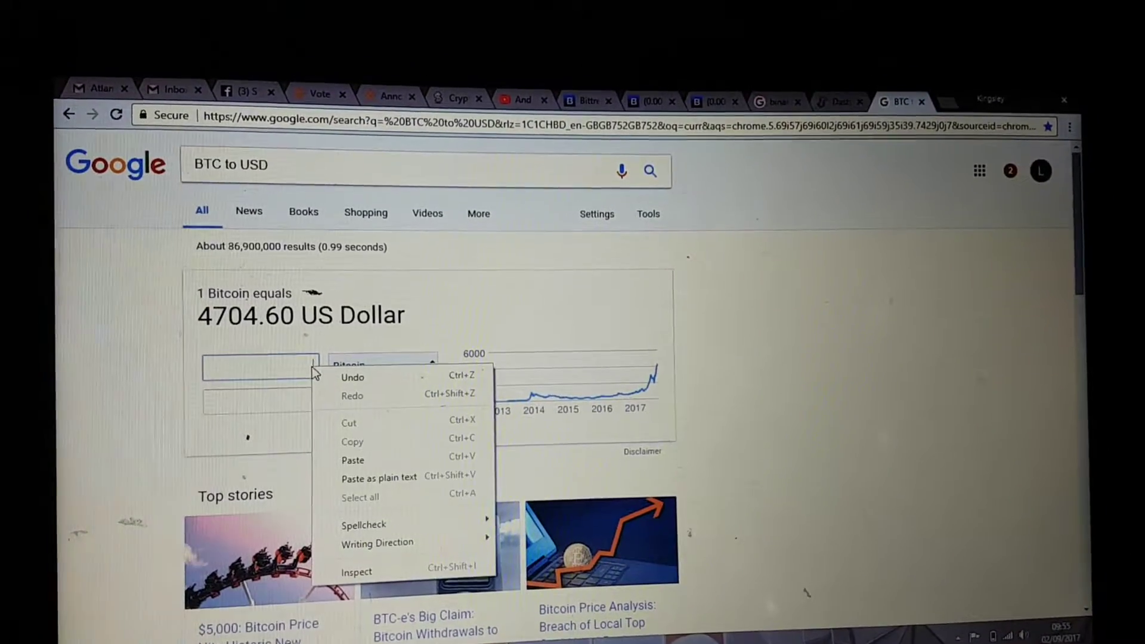
left_click(350, 469)
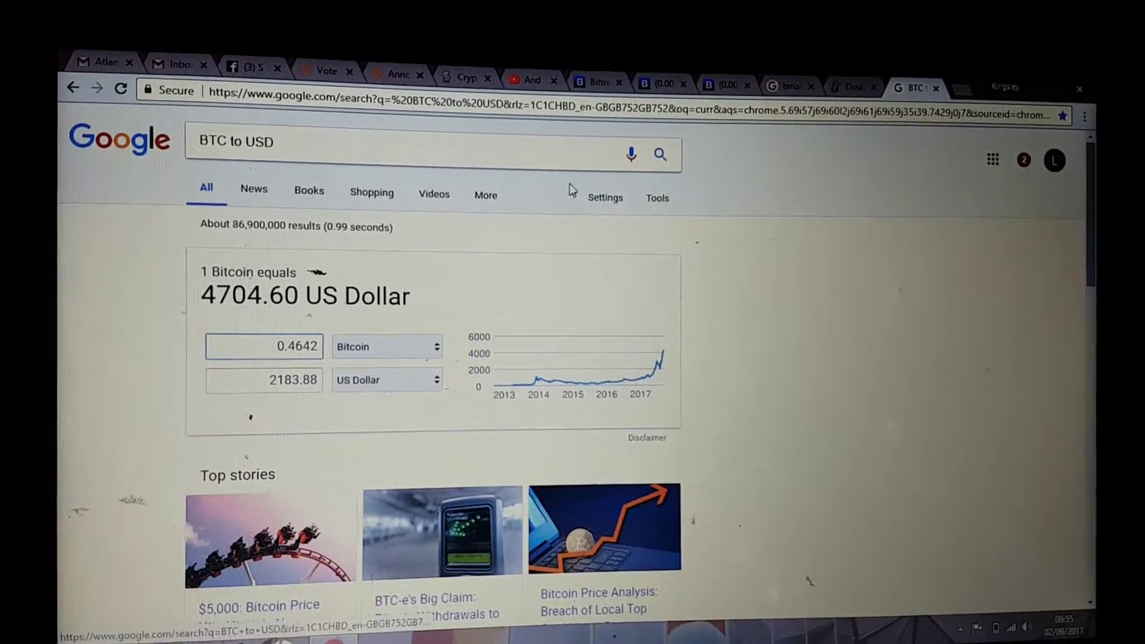
Step: Switch back to the USI Tech back office dashboard
left_click(842, 72)
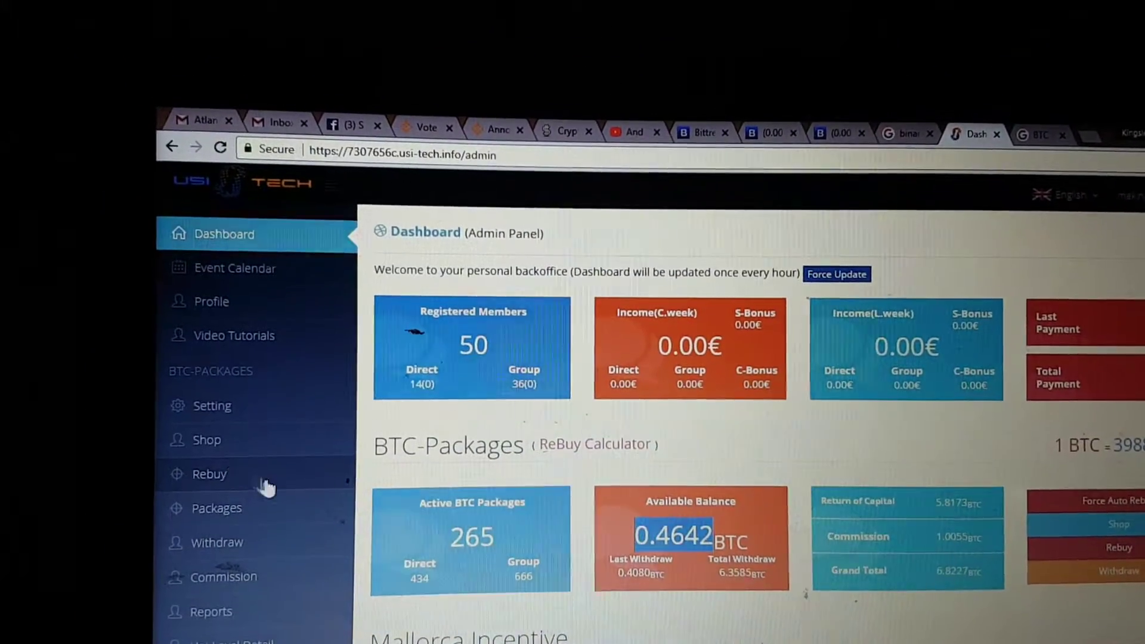
scroll(269, 546, "down", 1)
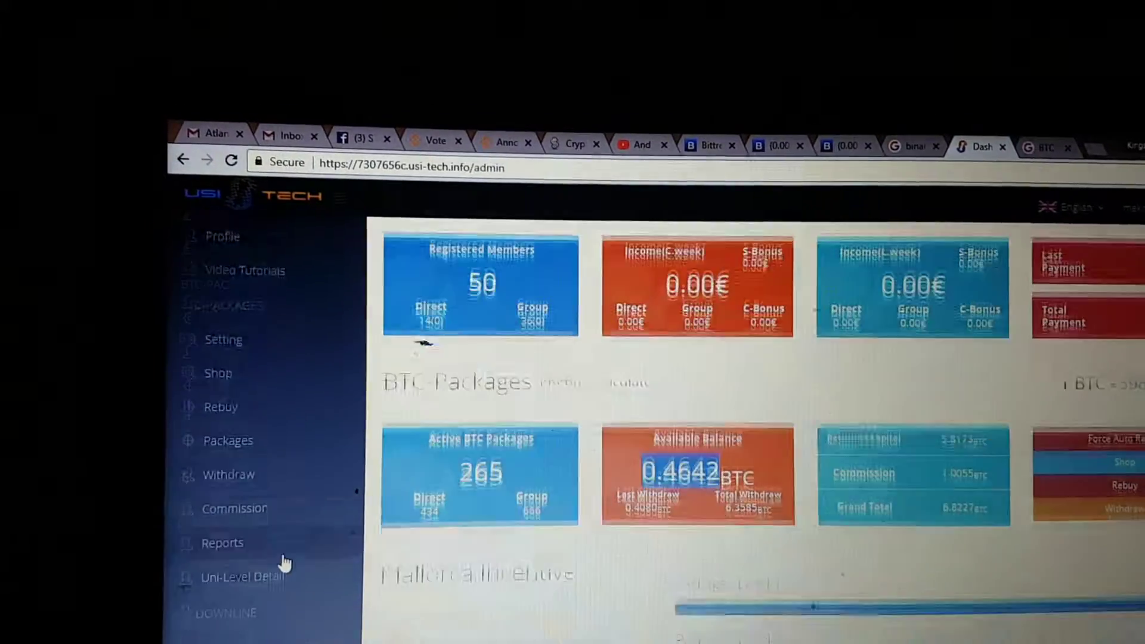
scroll(284, 568, "up", 1)
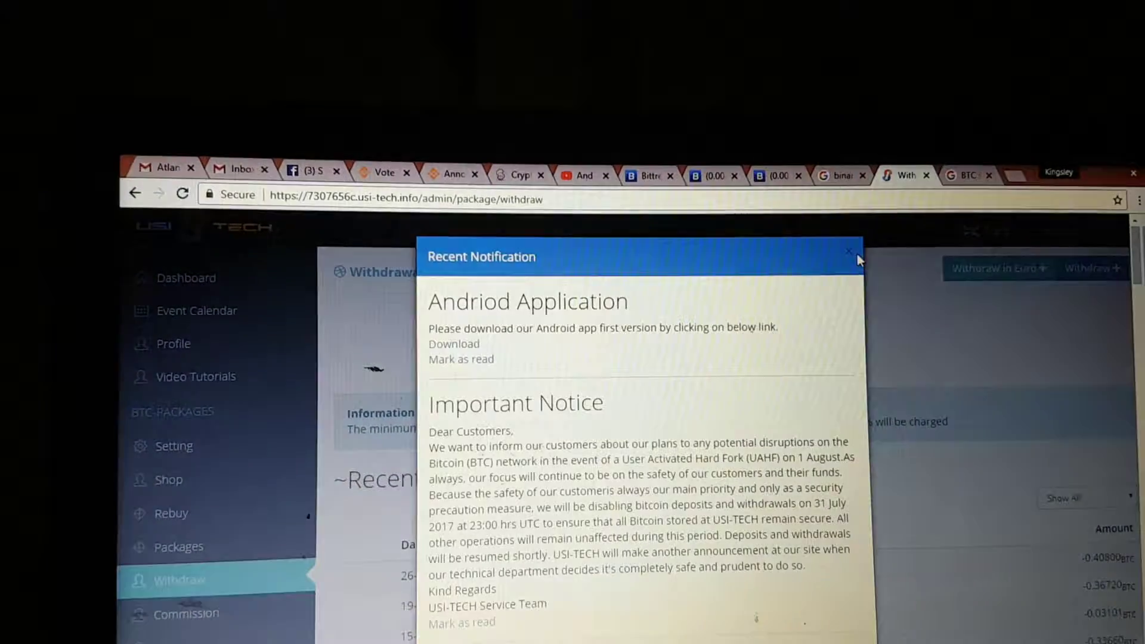
Step: Dismiss the notices, start a Withdraw+ request and trim the amount toward 0.4500 BTC
left_click(846, 255)
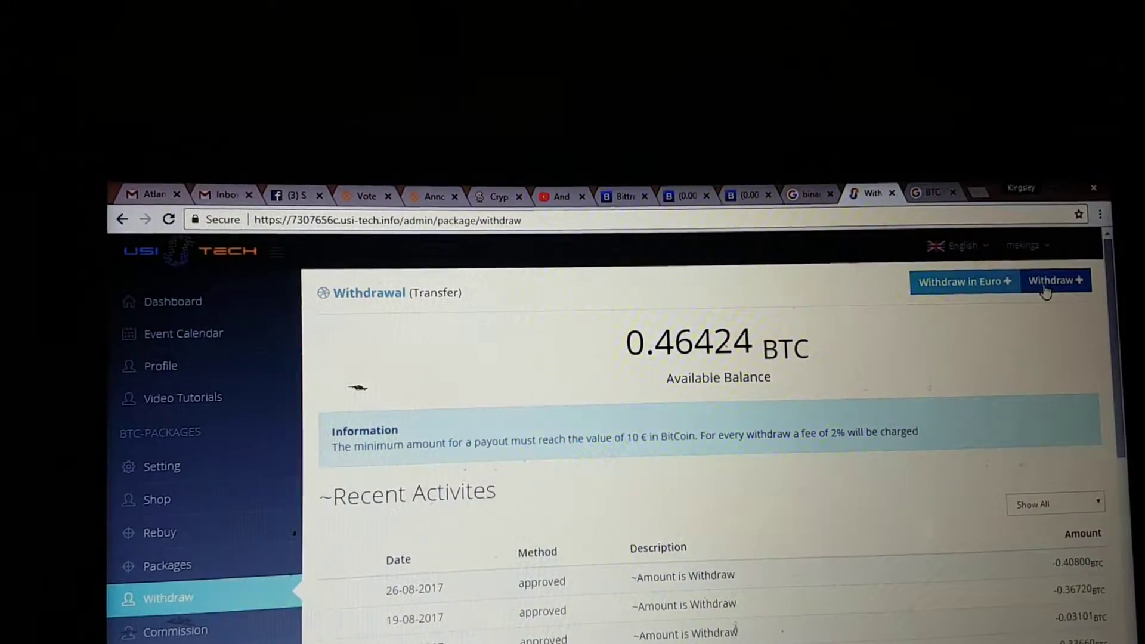
left_click(1055, 277)
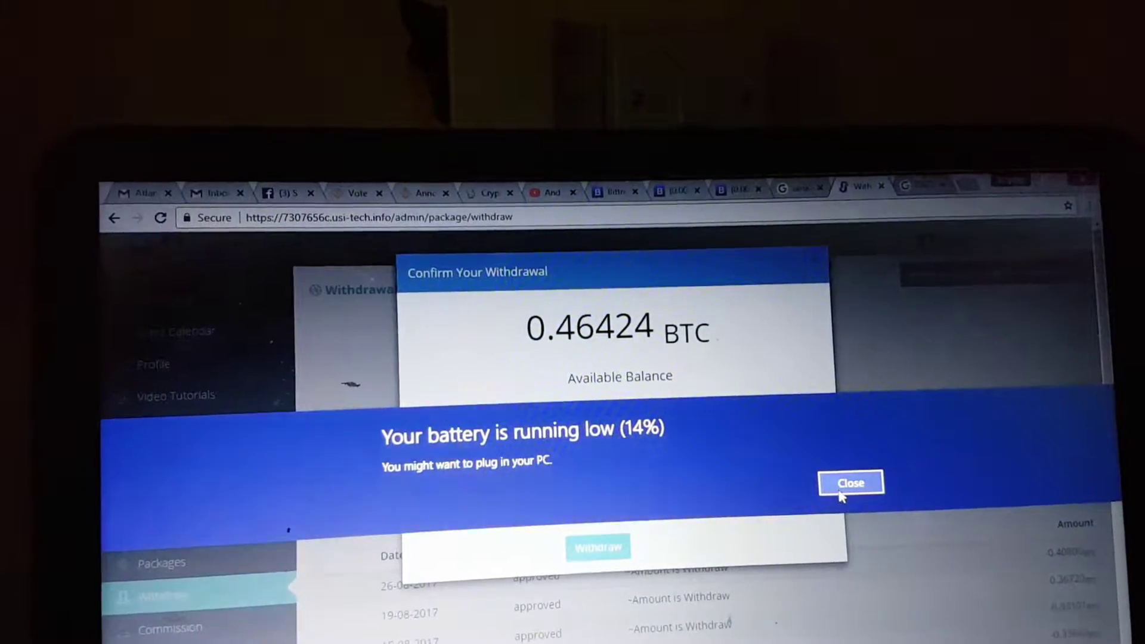
left_click(849, 483)
type("0.4542")
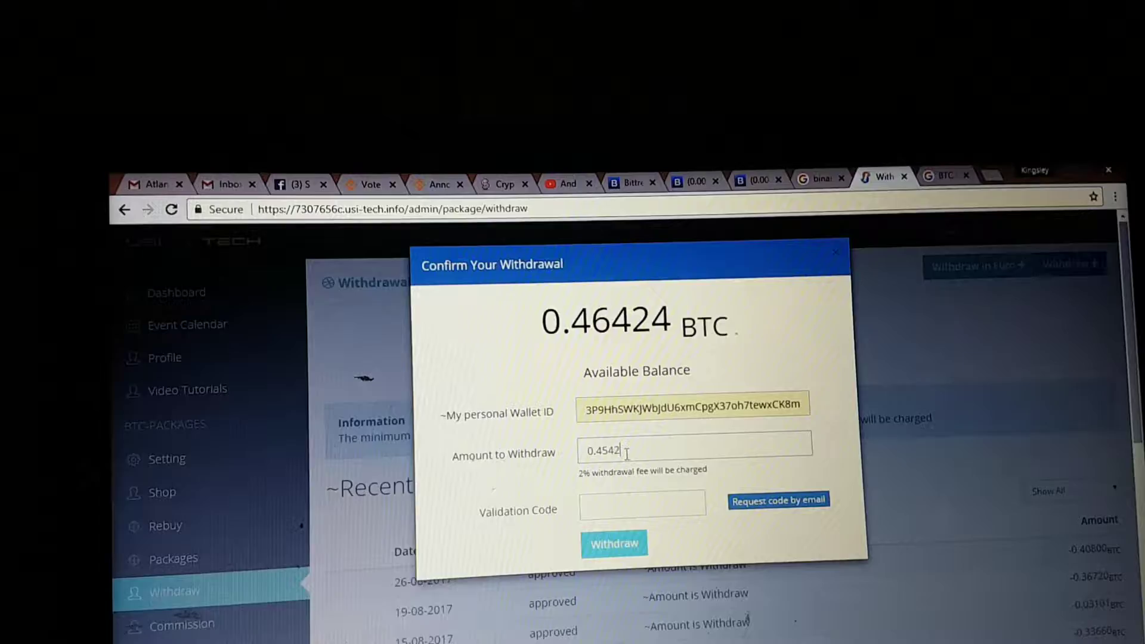
key("BackSpace")
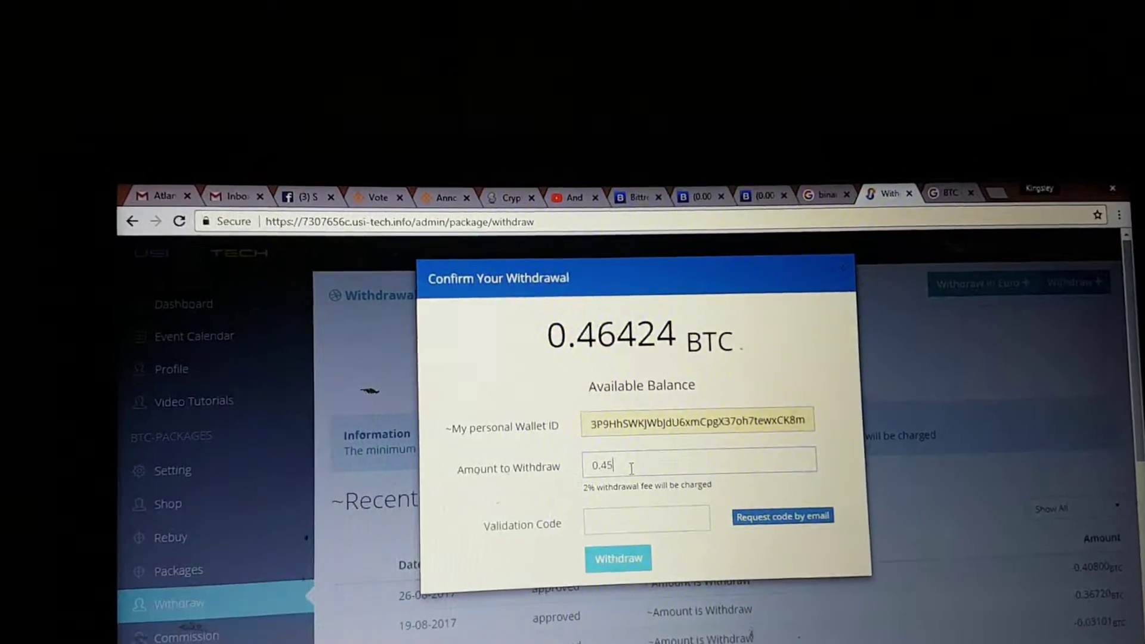
type("00")
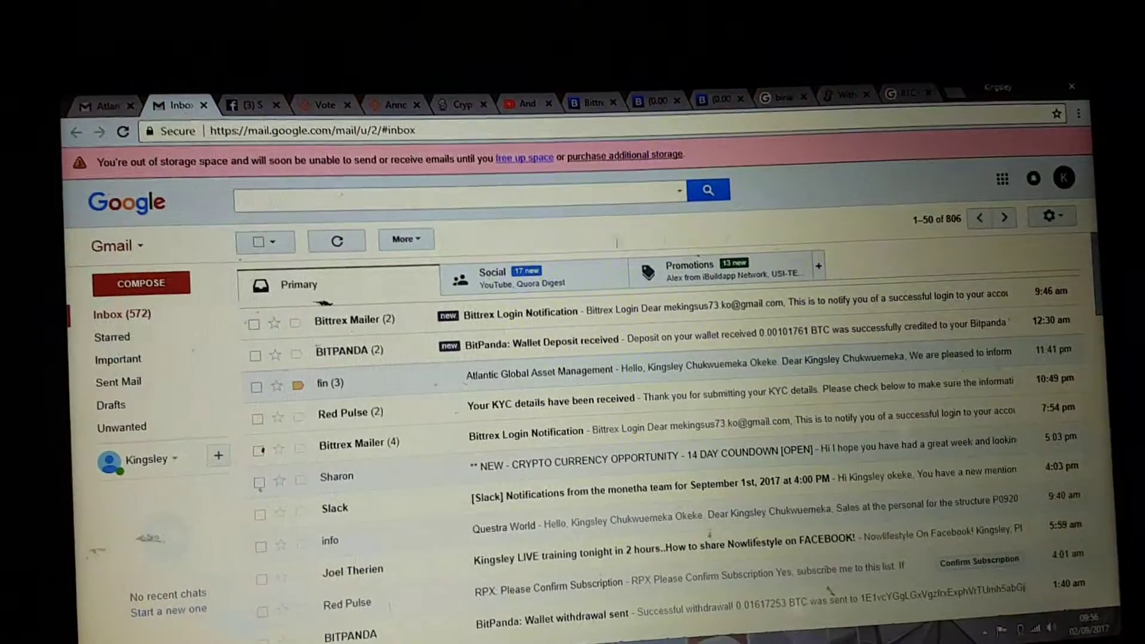
left_click(124, 307)
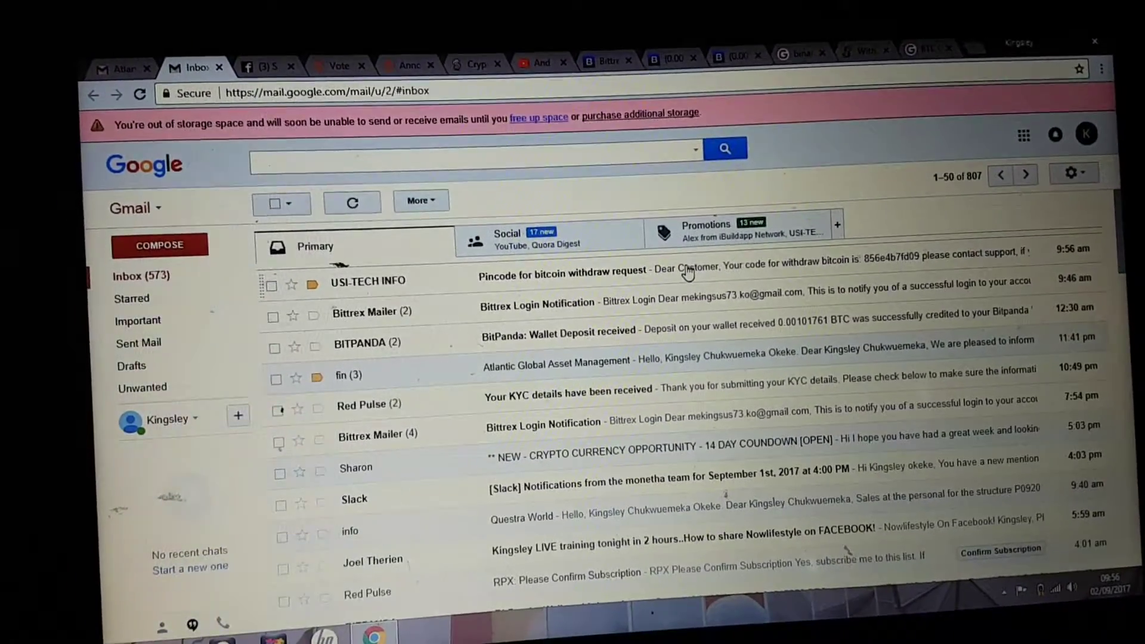
left_click(696, 262)
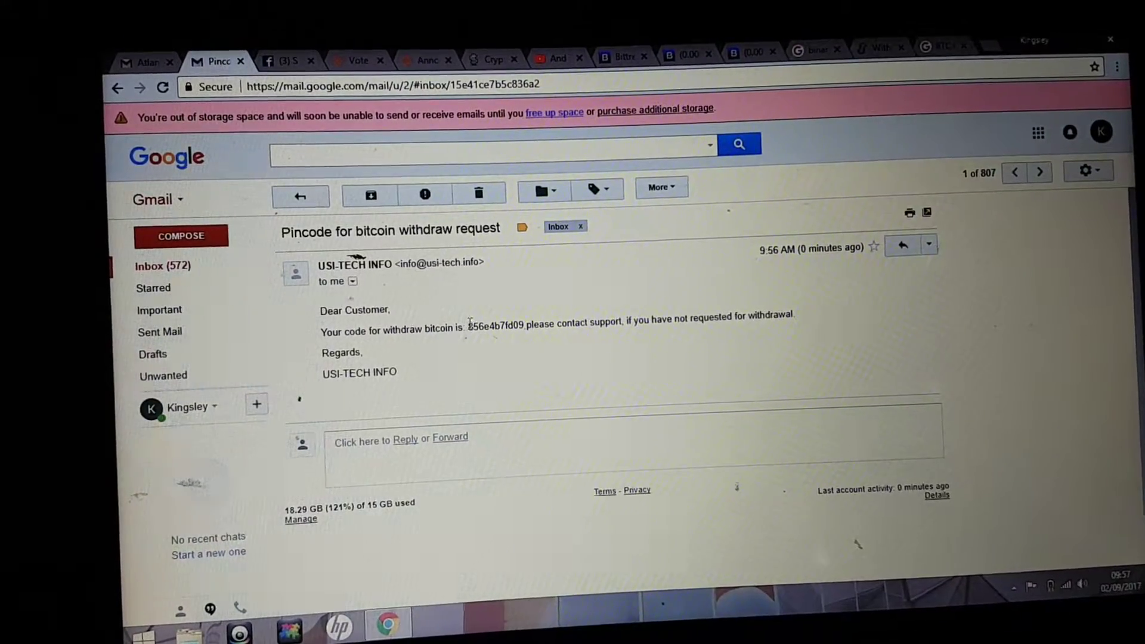
left_click_drag(467, 325, 492, 321)
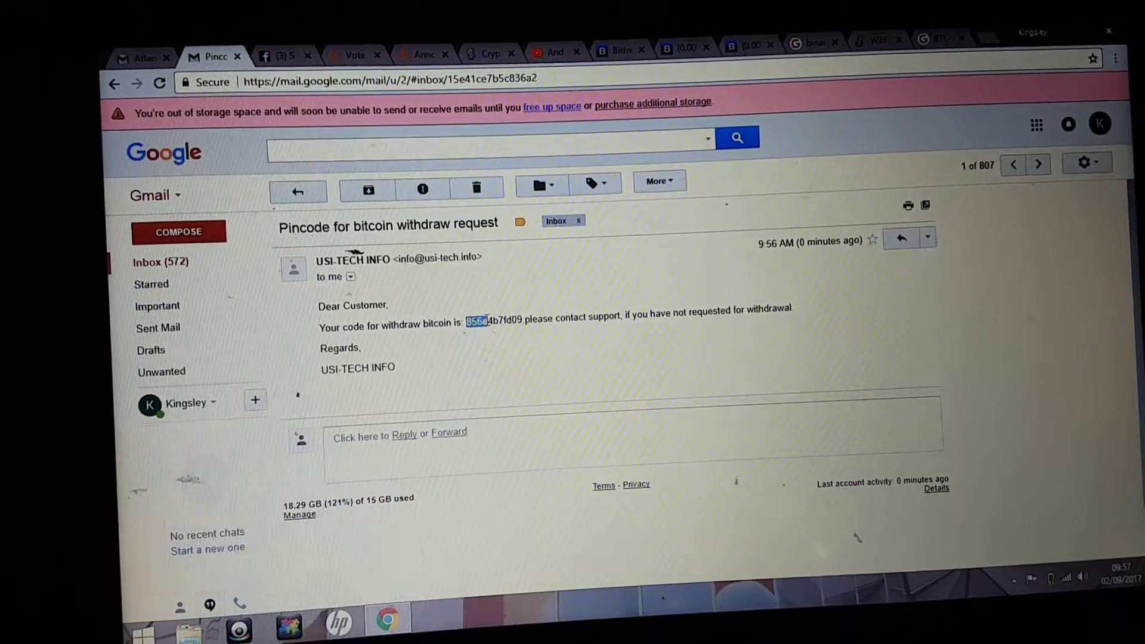
left_click_drag(488, 320, 525, 315)
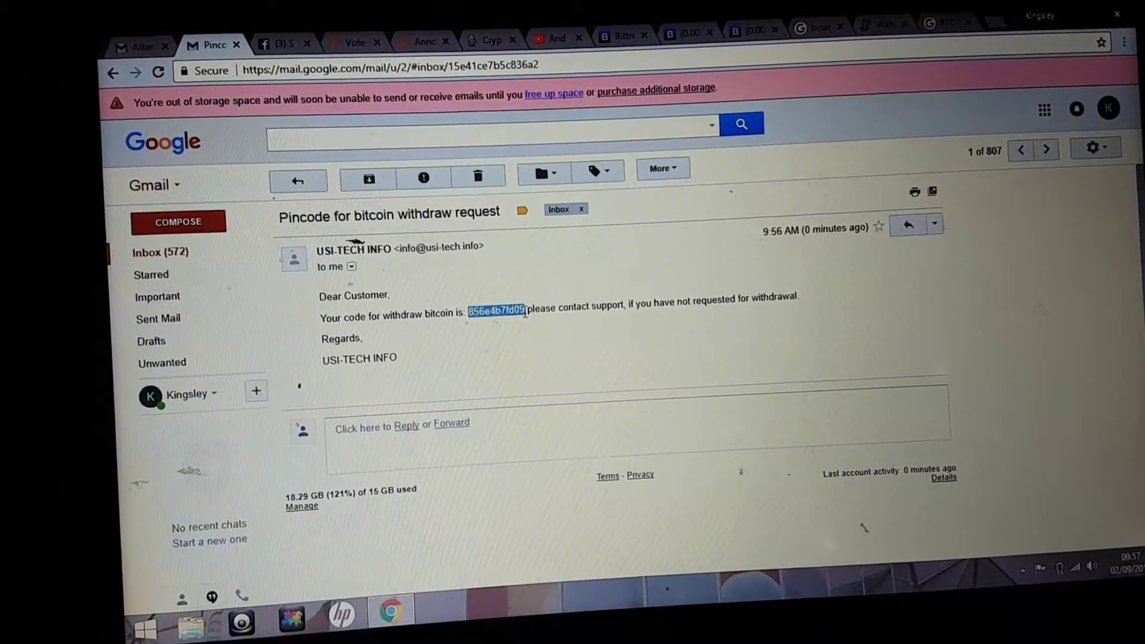
right_click(513, 304)
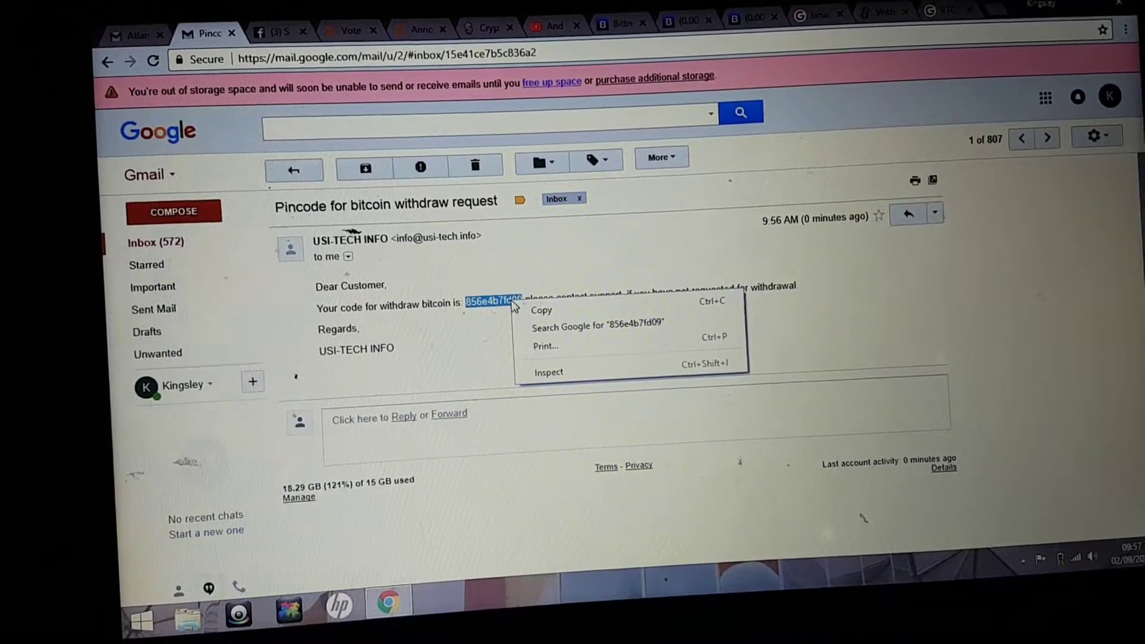
left_click(577, 309)
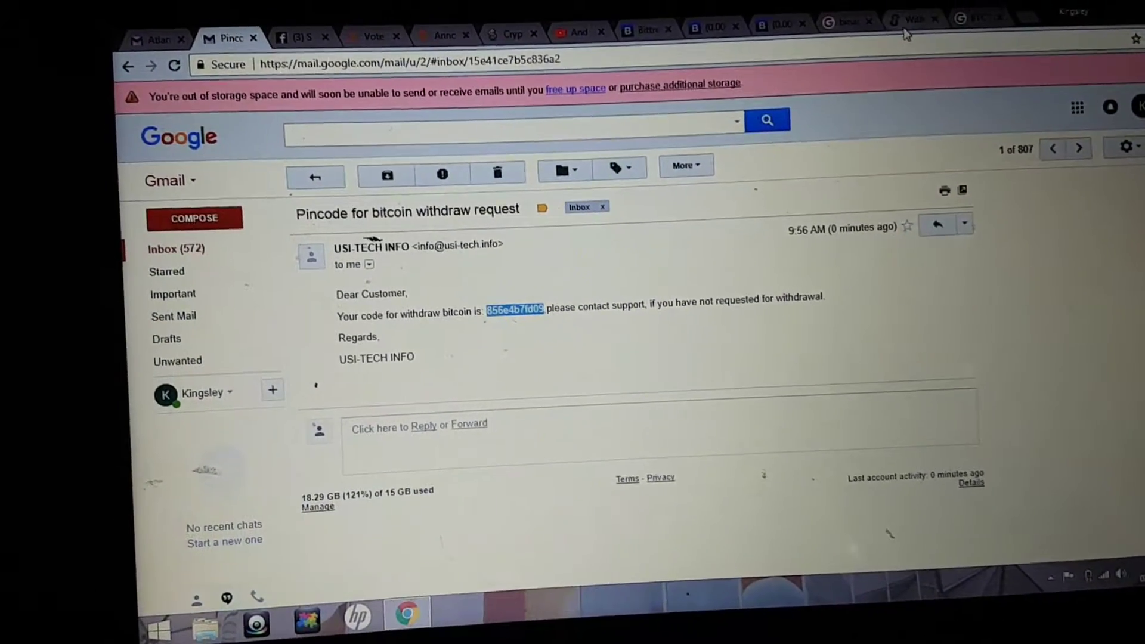
left_click(897, 14)
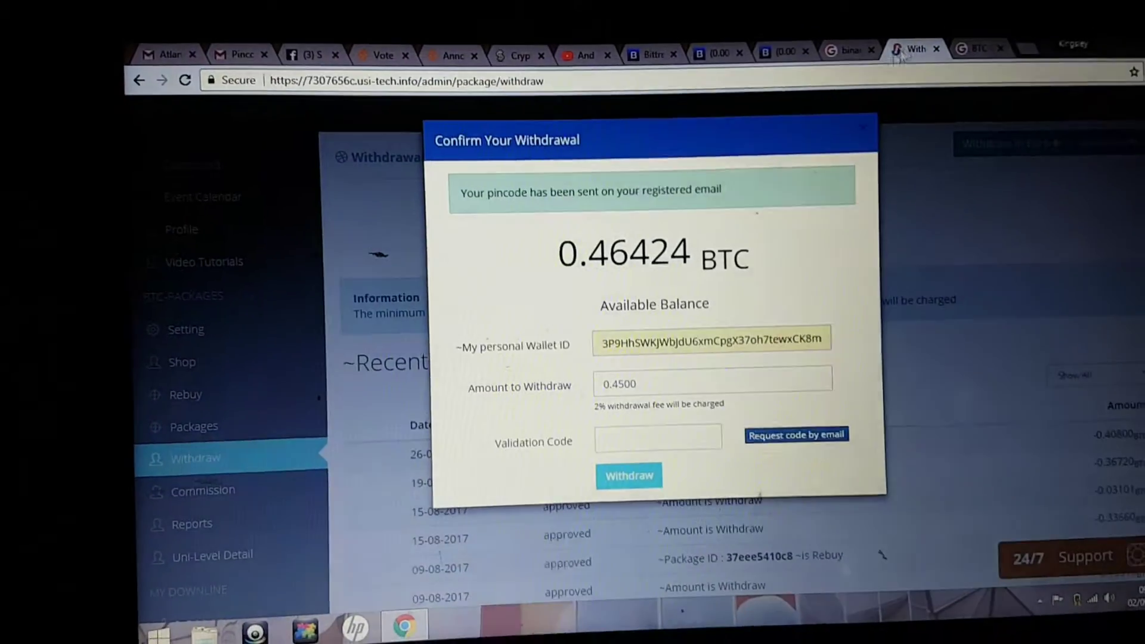
right_click(597, 423)
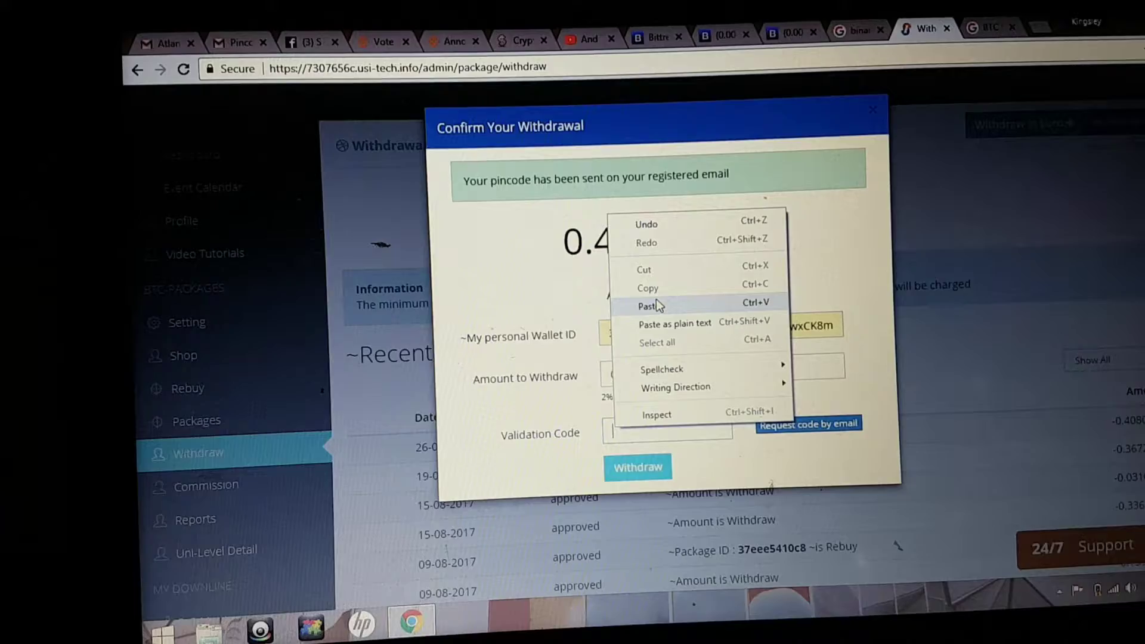
left_click(647, 304)
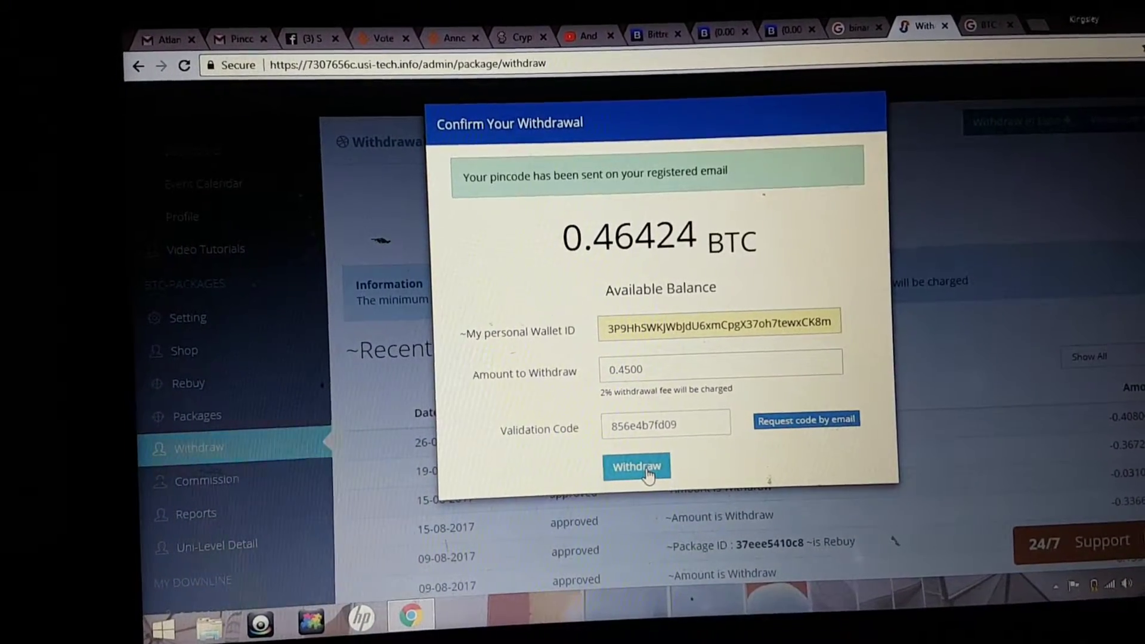
left_click(644, 471)
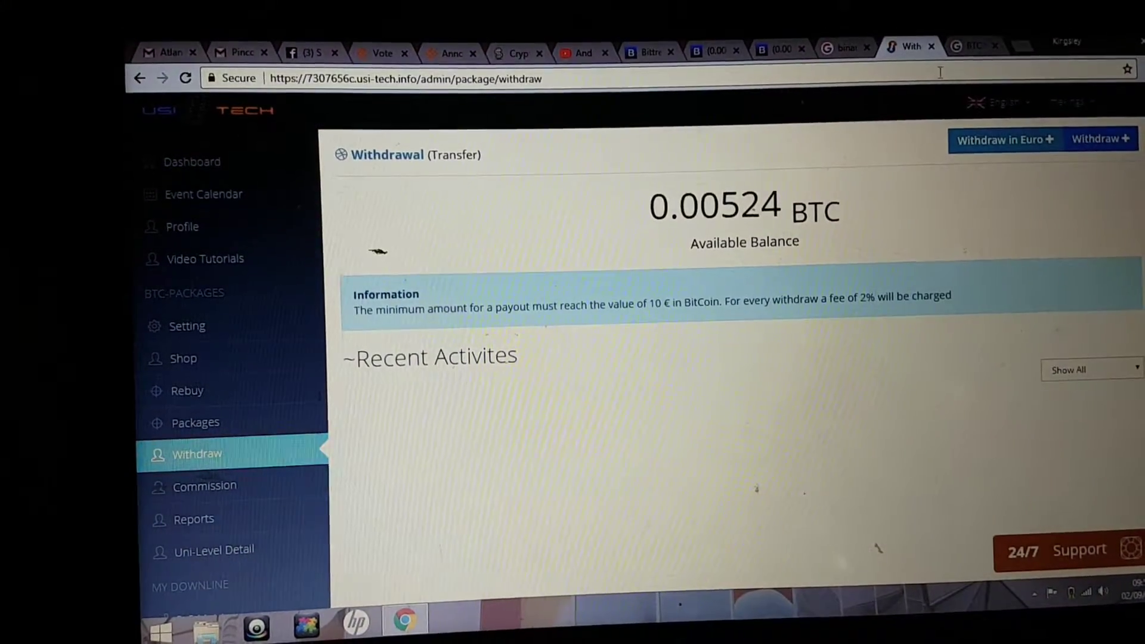
Step: Open Cryptopay in a new tab via the CRYPTO DEBIT CARD bookmark and hide its cookie banner
left_click(1018, 55)
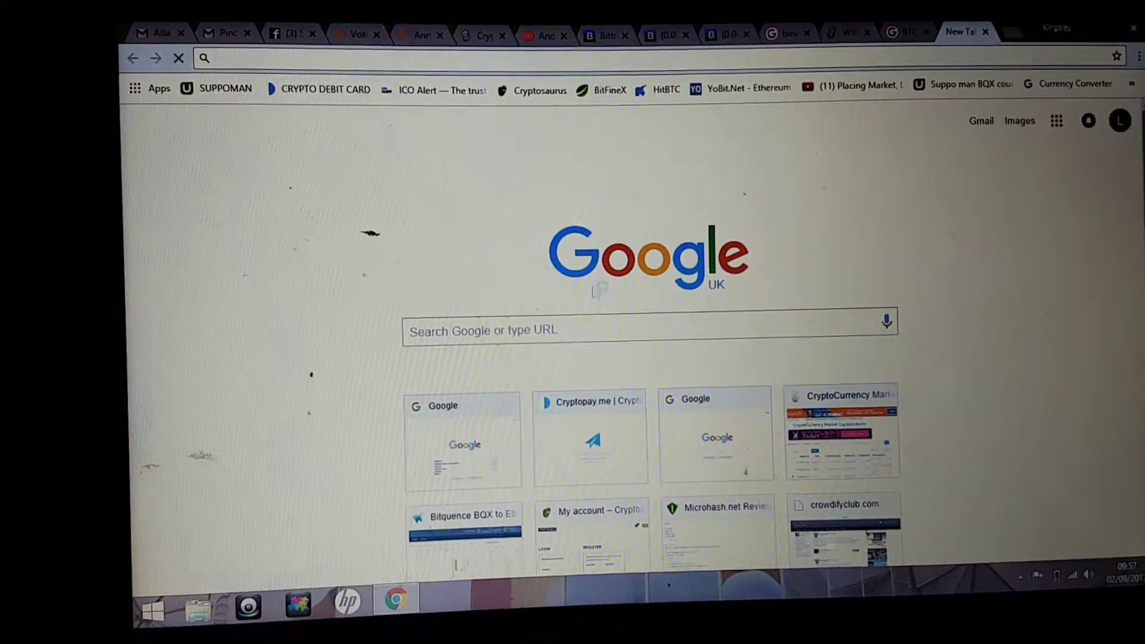
left_click(340, 101)
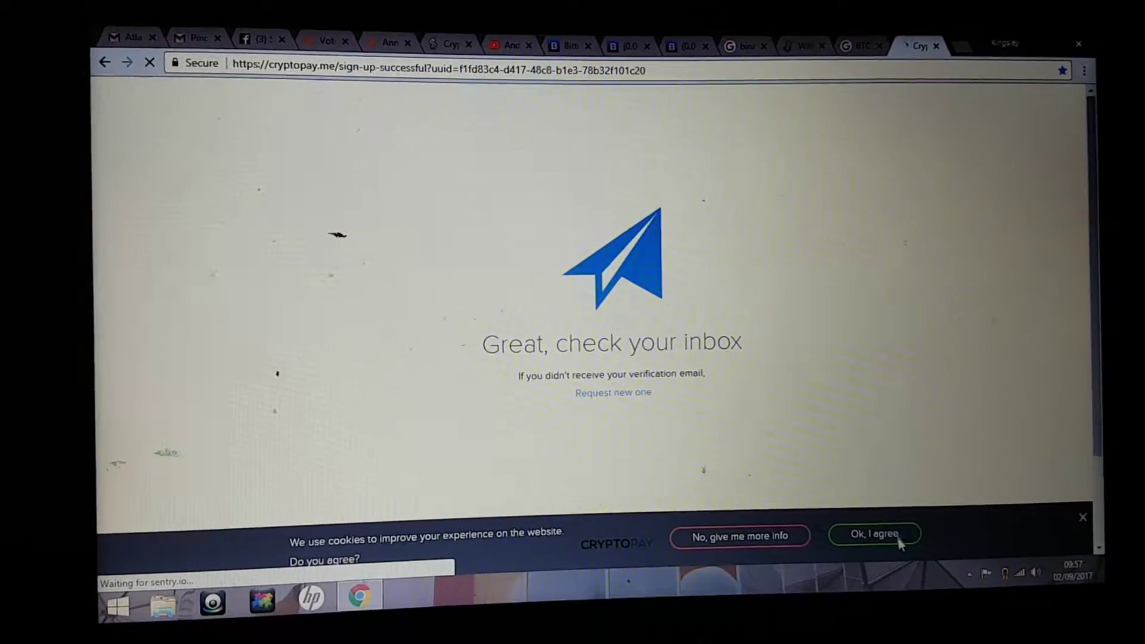
left_click(1109, 535)
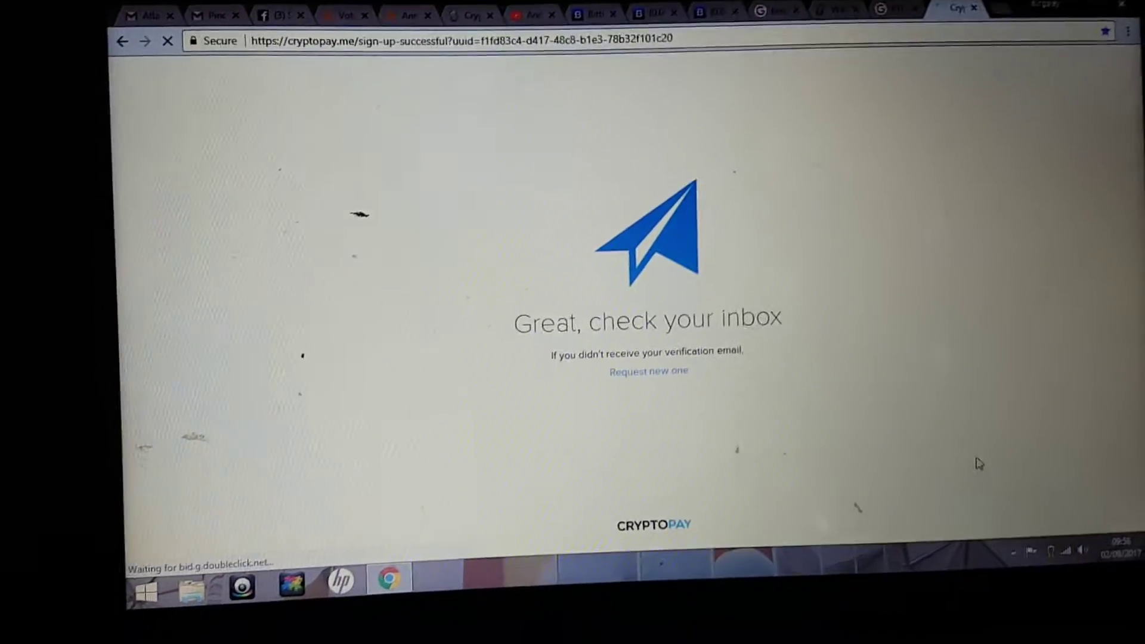